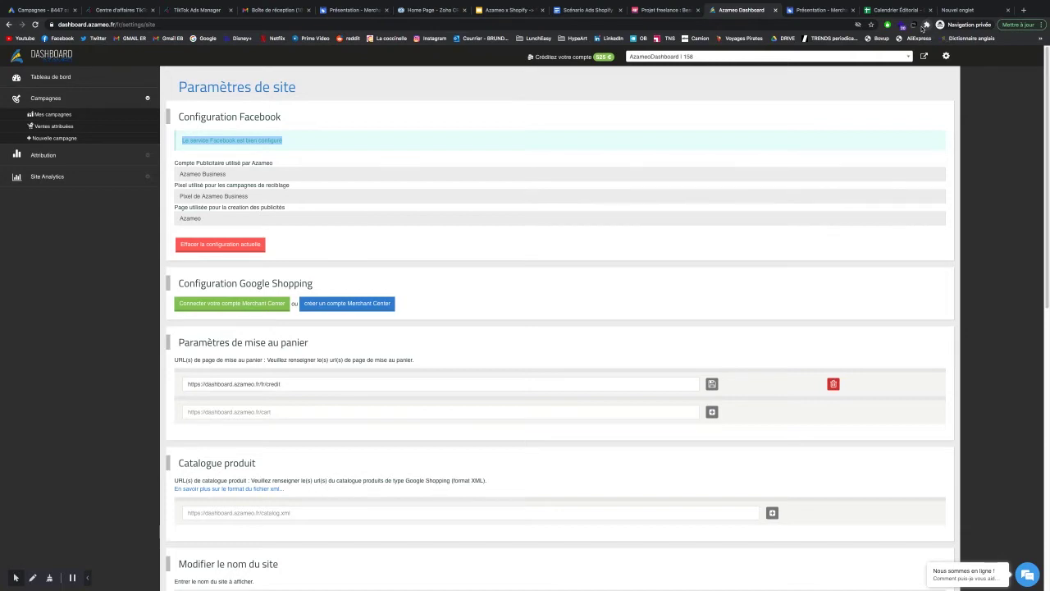
Start a new campaign from the site settings page and review the available campaign types.
{"action": "left_click", "coordinate": [950, 57]}
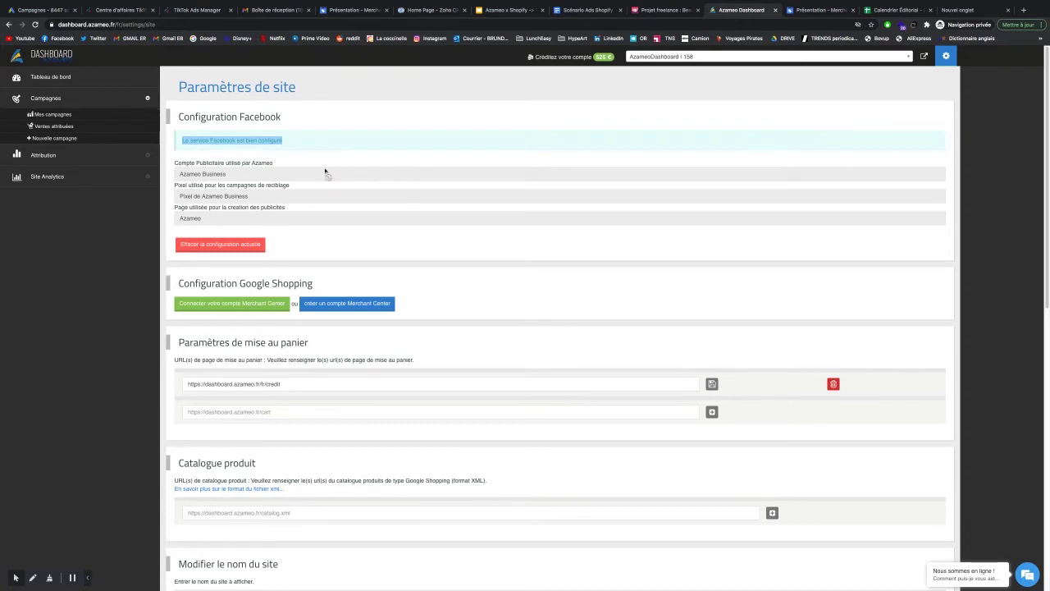
{"action": "left_click", "coordinate": [150, 145]}
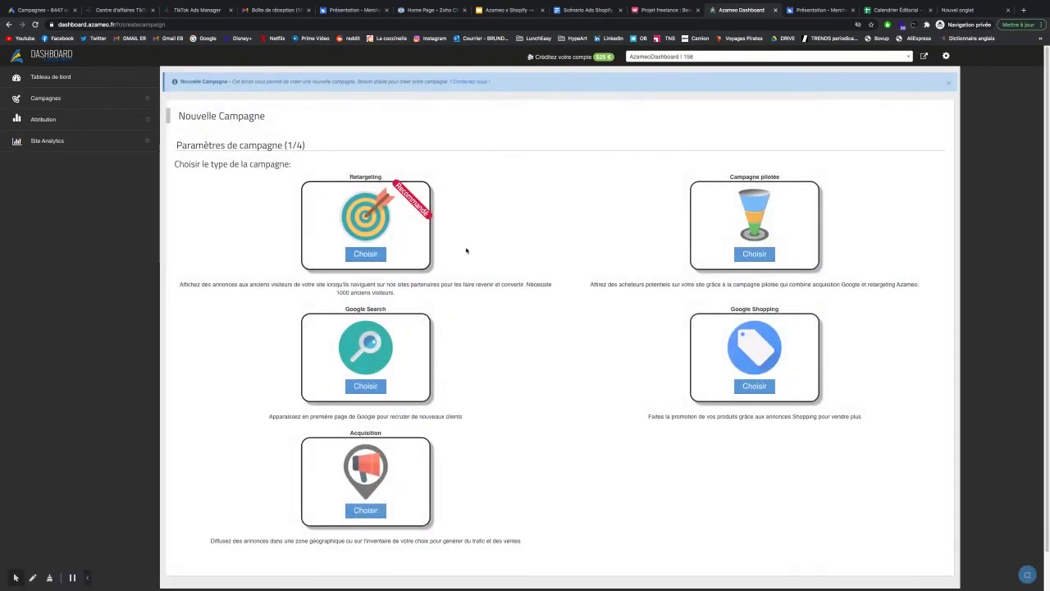
{"action": "scroll", "coordinate": [454, 250], "scroll_direction": "down", "scroll_amount": 1}
{"action": "scroll", "coordinate": [455, 235], "scroll_direction": "up", "scroll_amount": 1}
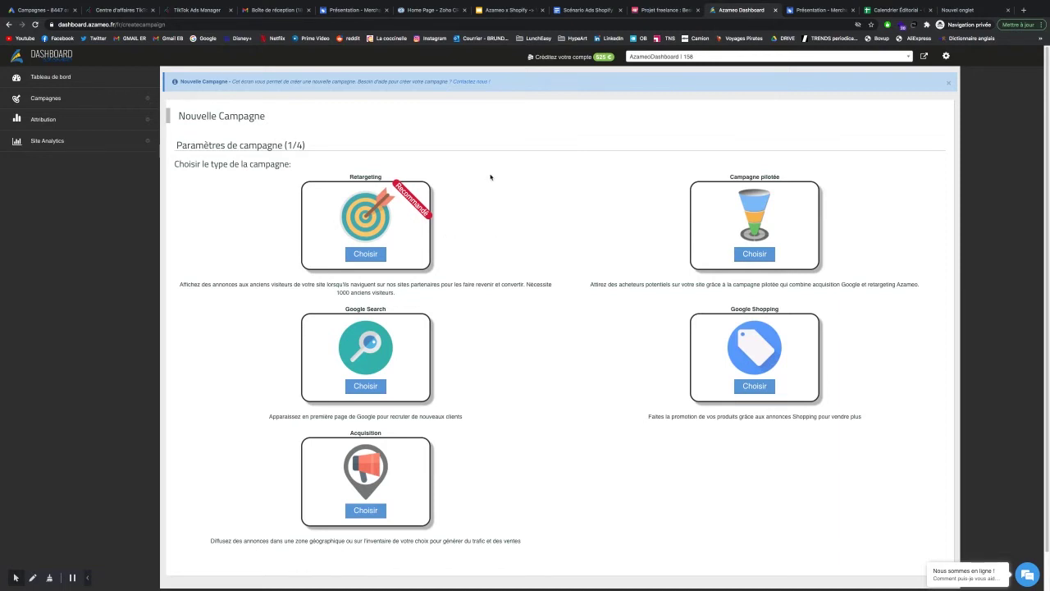
Choose Retargeting as the campaign type and name the campaign "AZA-FB VIDEO".
{"action": "left_click", "coordinate": [354, 217]}
{"action": "left_click_drag", "start_coordinate": [228, 430], "coordinate": [198, 430]}
{"action": "key", "text": "BackSpace"}
{"action": "type", "text": "FV"}
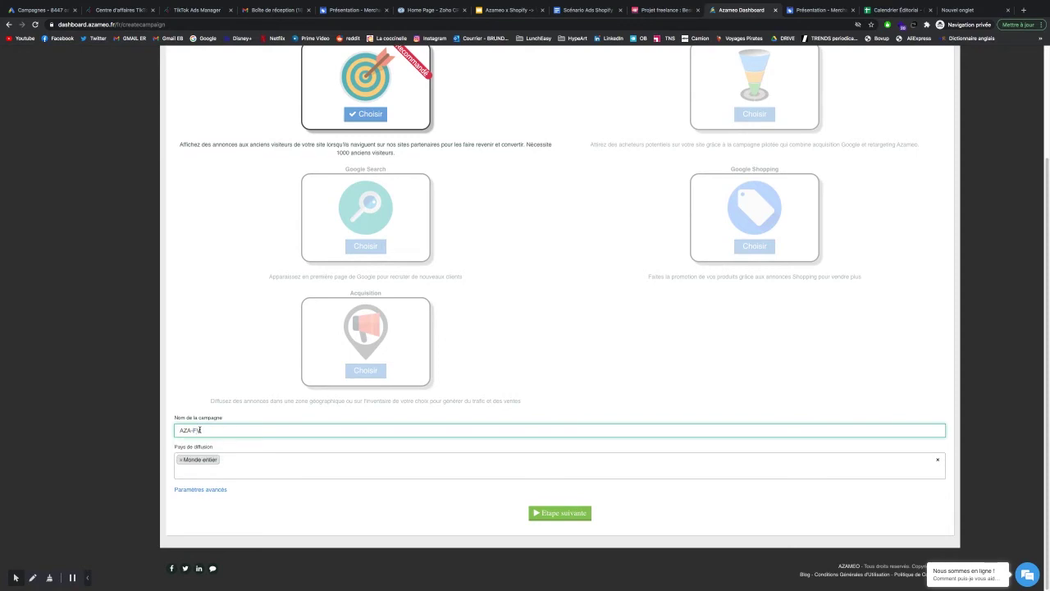
{"action": "type", "text": "B_VIDEO"}
Set the campaign's broadcast country to France instead of worldwide and continue to the broadcast networks.
{"action": "left_click", "coordinate": [180, 460]}
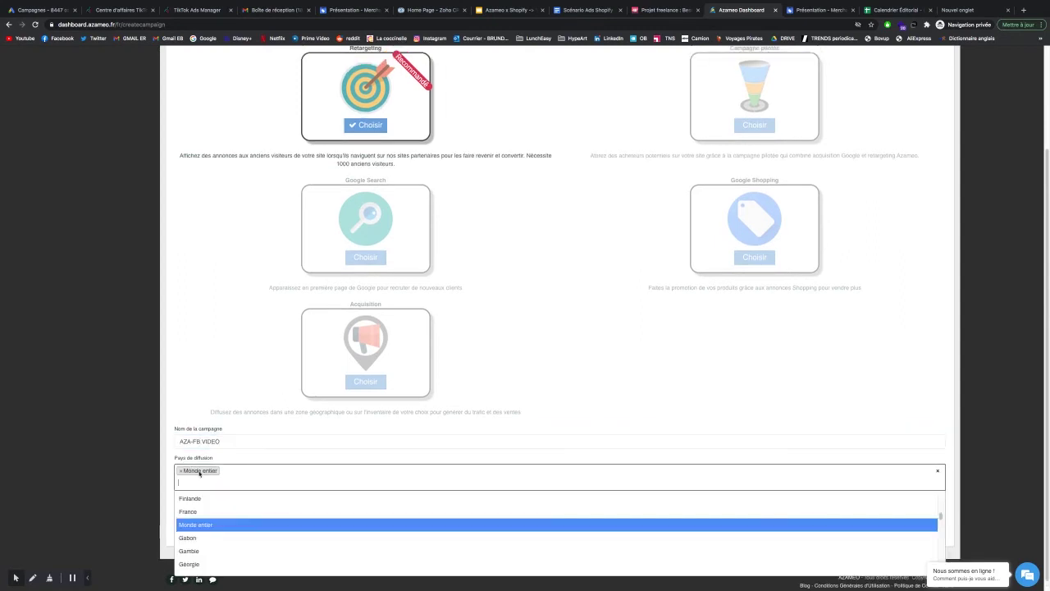
{"action": "left_click", "coordinate": [212, 513]}
{"action": "left_click", "coordinate": [577, 529]}
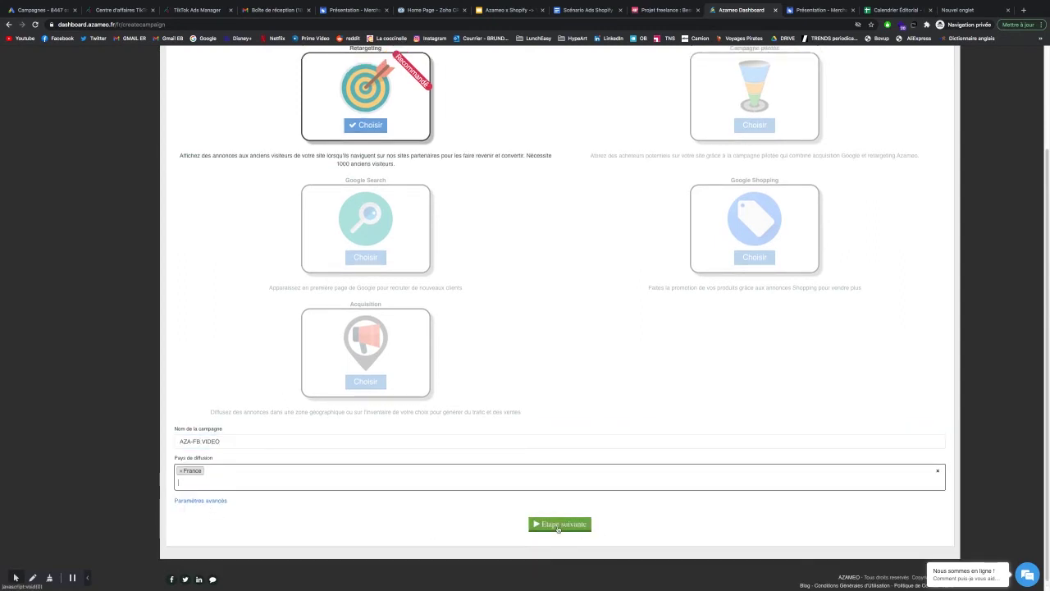
Choose Facebook ads as the broadcast network and continue to the ad type selection.
{"action": "scroll", "coordinate": [541, 517], "scroll_direction": "down", "scroll_amount": 3}
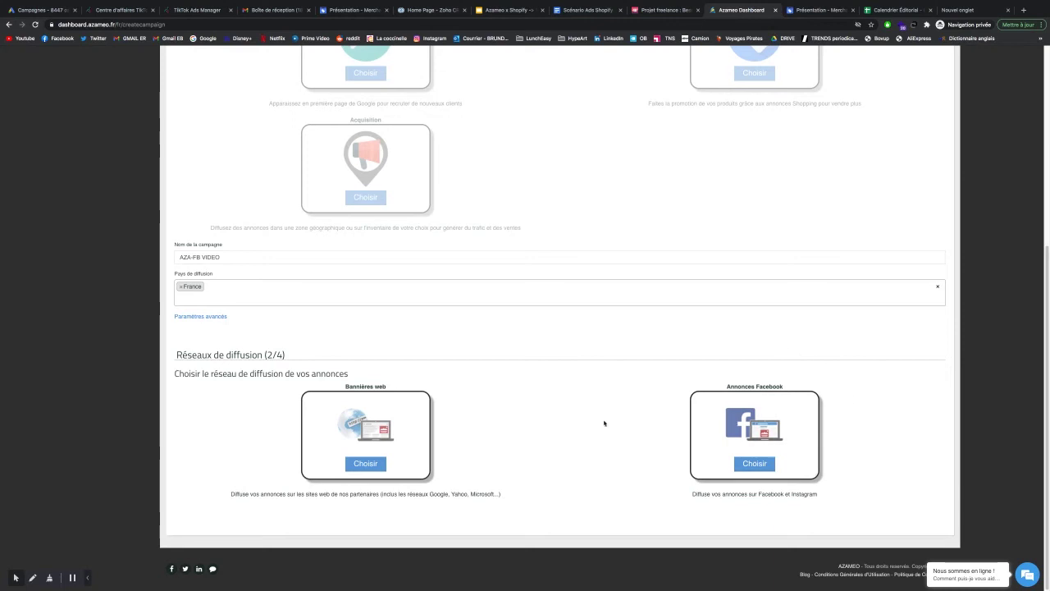
{"action": "left_click", "coordinate": [767, 443]}
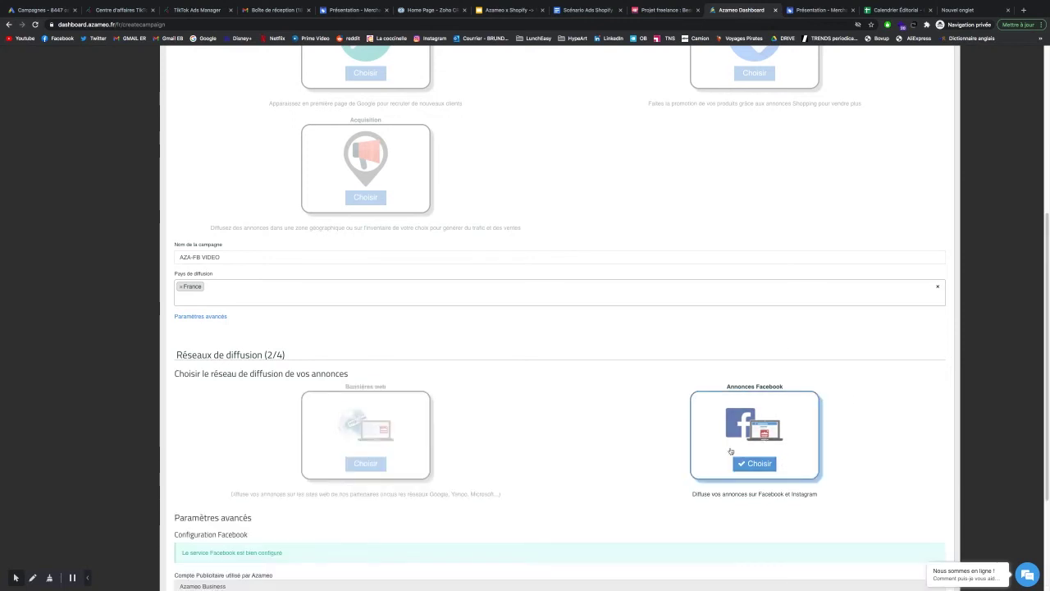
{"action": "scroll", "coordinate": [730, 450], "scroll_direction": "down", "scroll_amount": 5}
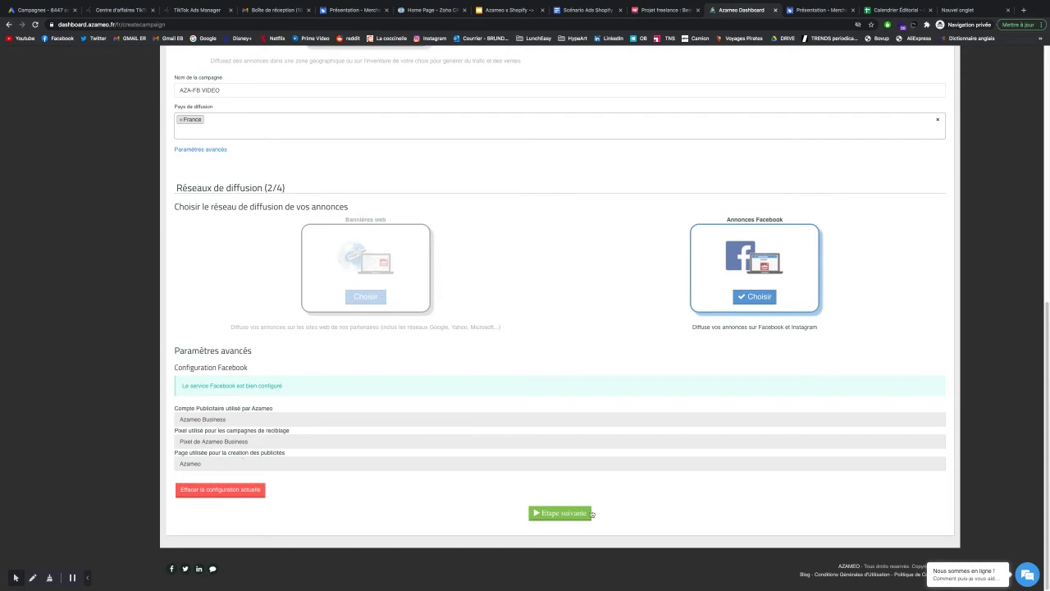
{"action": "left_click", "coordinate": [566, 517]}
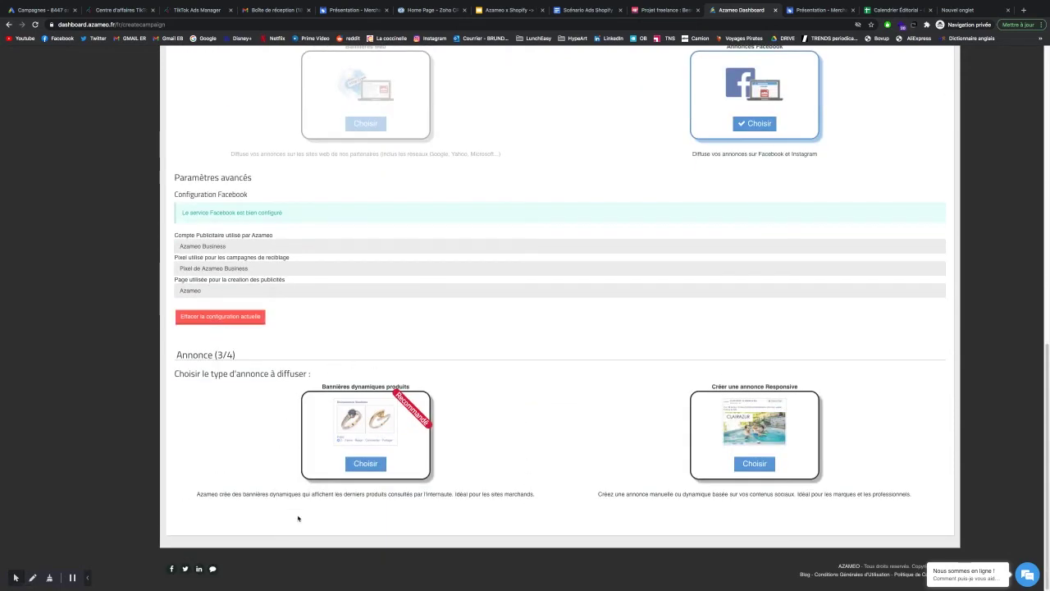
Compare the advanced settings offered for dynamic product banners and for a responsive ad.
{"action": "left_click", "coordinate": [755, 463]}
{"action": "left_click", "coordinate": [396, 205]}
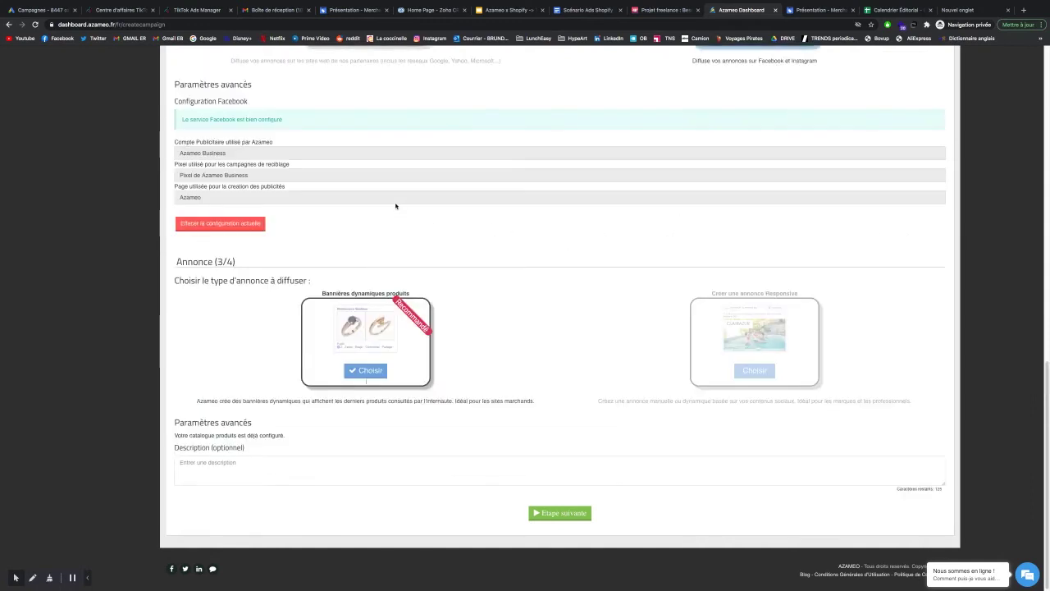
{"action": "left_click", "coordinate": [712, 365]}
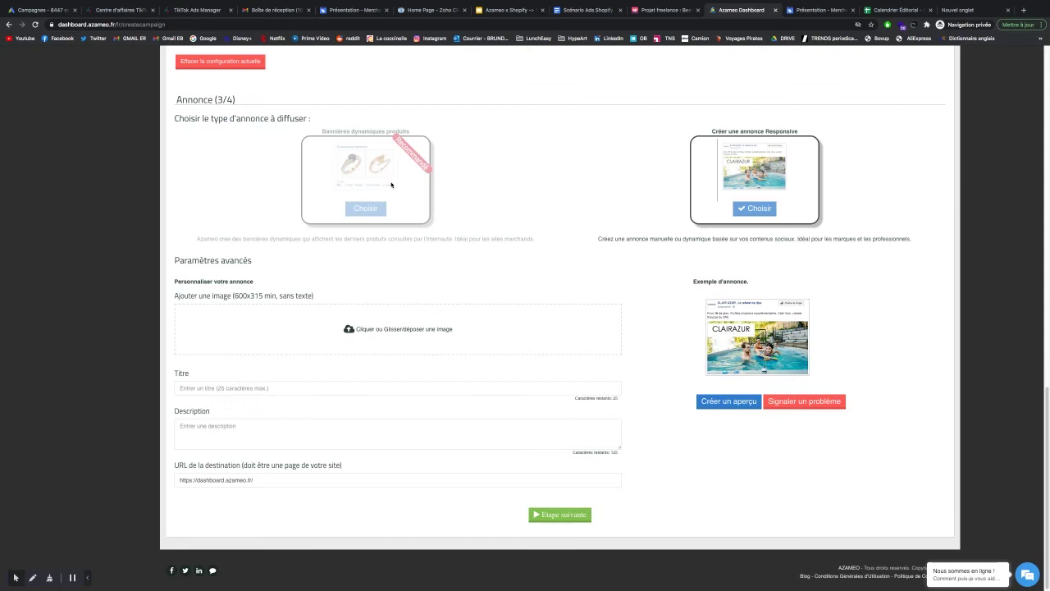
{"action": "left_click", "coordinate": [390, 184]}
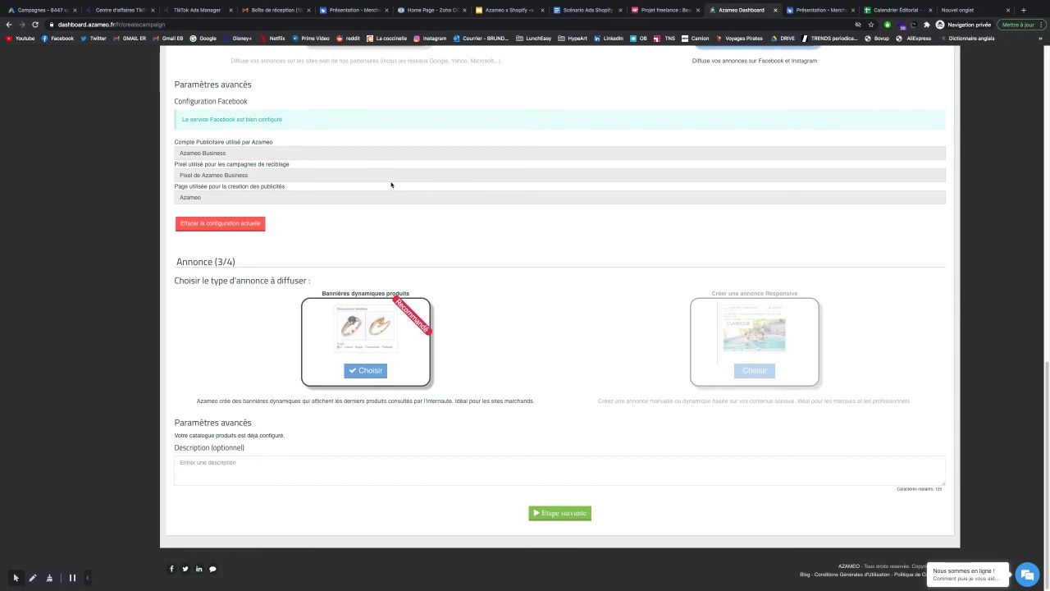
{"action": "left_click", "coordinate": [699, 357]}
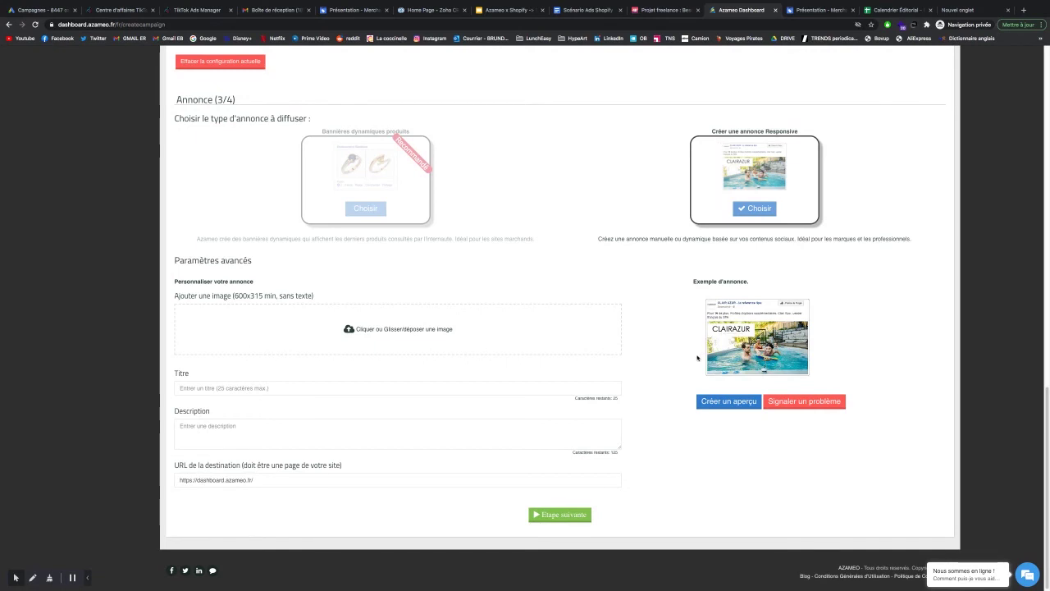
{"action": "scroll", "coordinate": [492, 369], "scroll_direction": "up", "scroll_amount": 3}
Select dynamic product banners with the description "Promo spécial" and continue to the budget settings.
{"action": "left_click", "coordinate": [433, 328]}
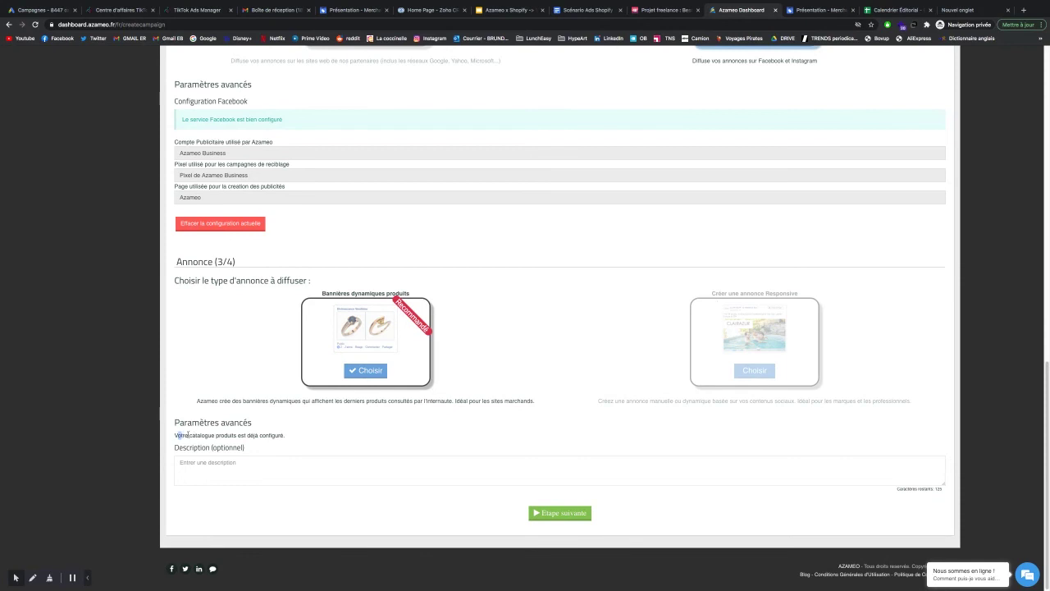
{"action": "left_click_drag", "start_coordinate": [177, 435], "coordinate": [289, 436]}
{"action": "left_click", "coordinate": [258, 463]}
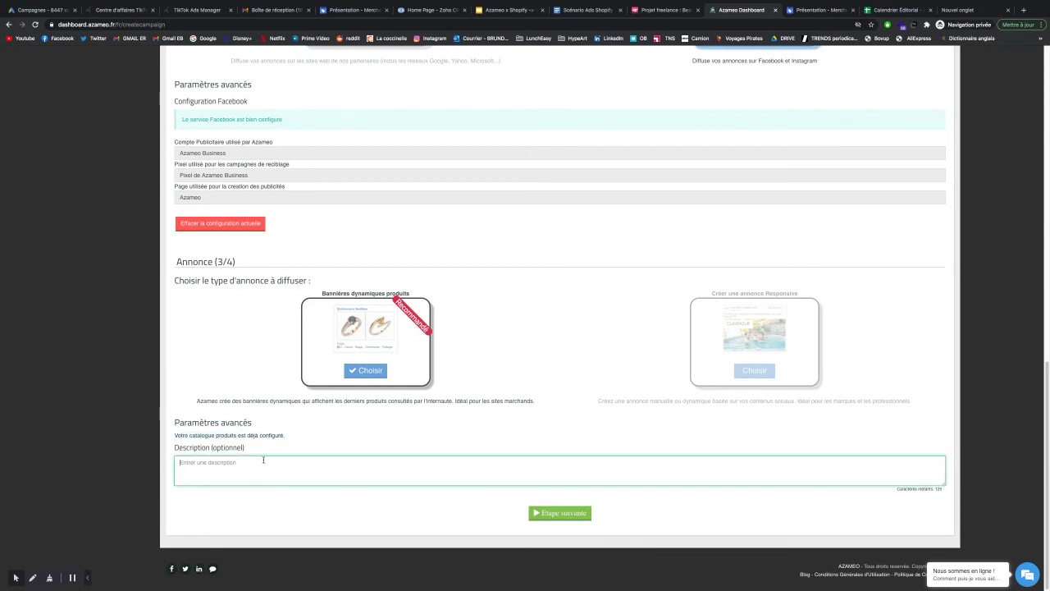
{"action": "type", "text": "test"}
{"action": "key", "text": "BackSpace"}
{"action": "key", "text": "BackSpace"}
{"action": "key", "text": "BackSpace"}
{"action": "key", "text": "BackSpace"}
{"action": "type", "text": "Rromo spe"}
{"action": "left_click", "coordinate": [548, 513]}
Set the campaign's daily budget to 150 €.
{"action": "left_click", "coordinate": [306, 462]}
{"action": "key", "text": "BackSpace"}
{"action": "type", "text": "10"}
{"action": "key", "text": "BackSpace"}
{"action": "key", "text": "BackSpace"}
{"action": "type", "text": "150"}
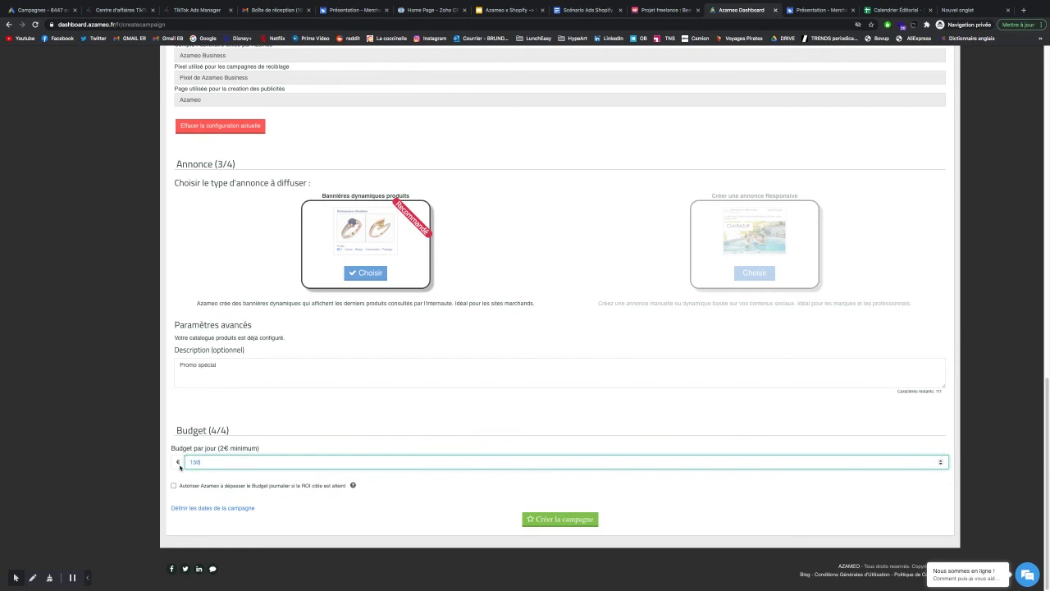
Allow Azameo to exceed the daily budget when the target ROI is reached, and set that target to 4.
{"action": "left_click", "coordinate": [190, 488]}
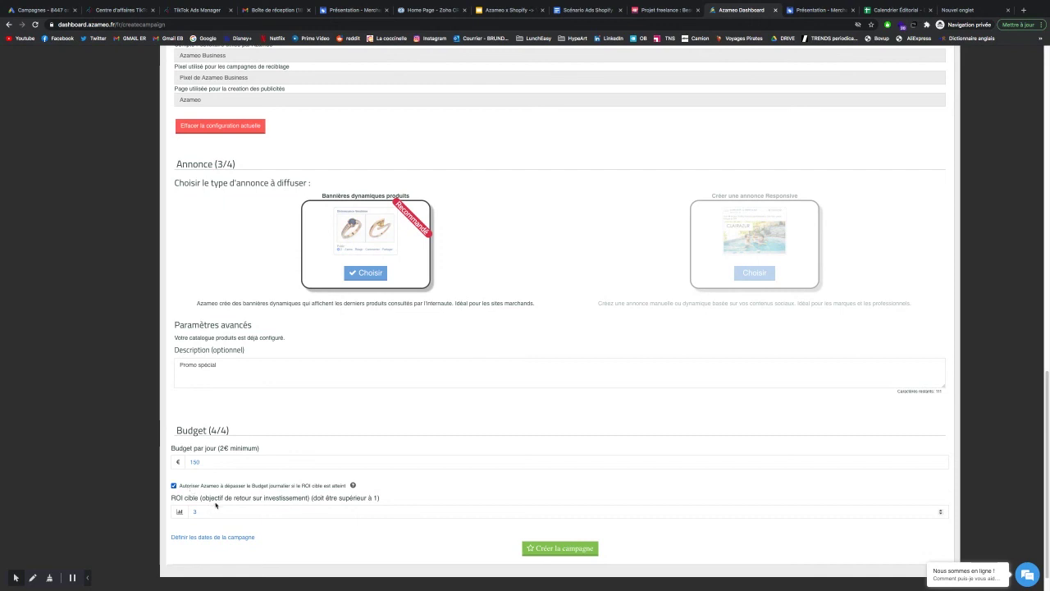
{"action": "double_click", "coordinate": [194, 511]}
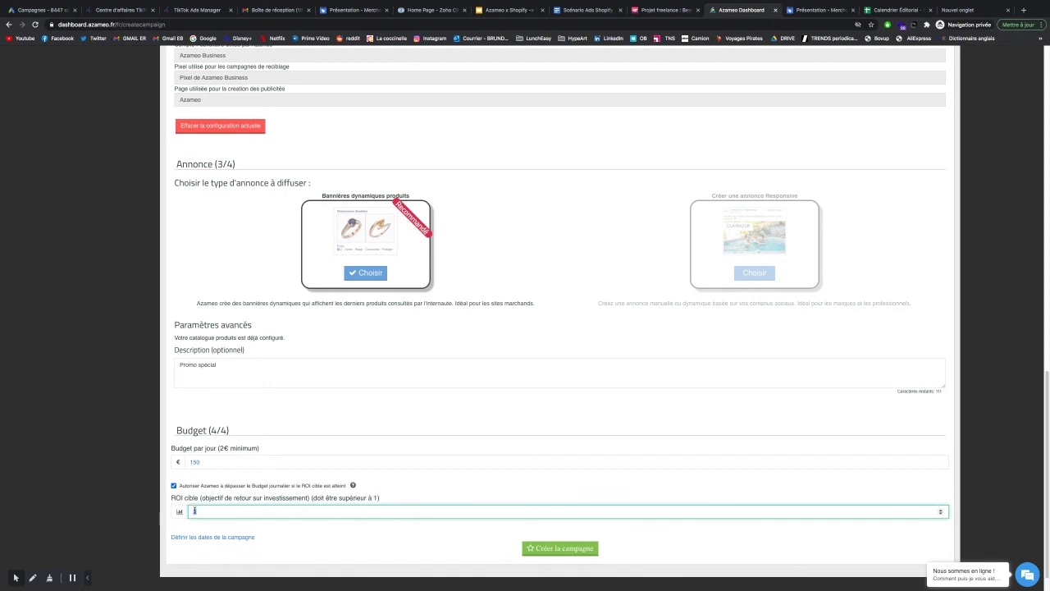
{"action": "type", "text": "4"}
{"action": "scroll", "coordinate": [229, 501], "scroll_direction": "down", "scroll_amount": 1}
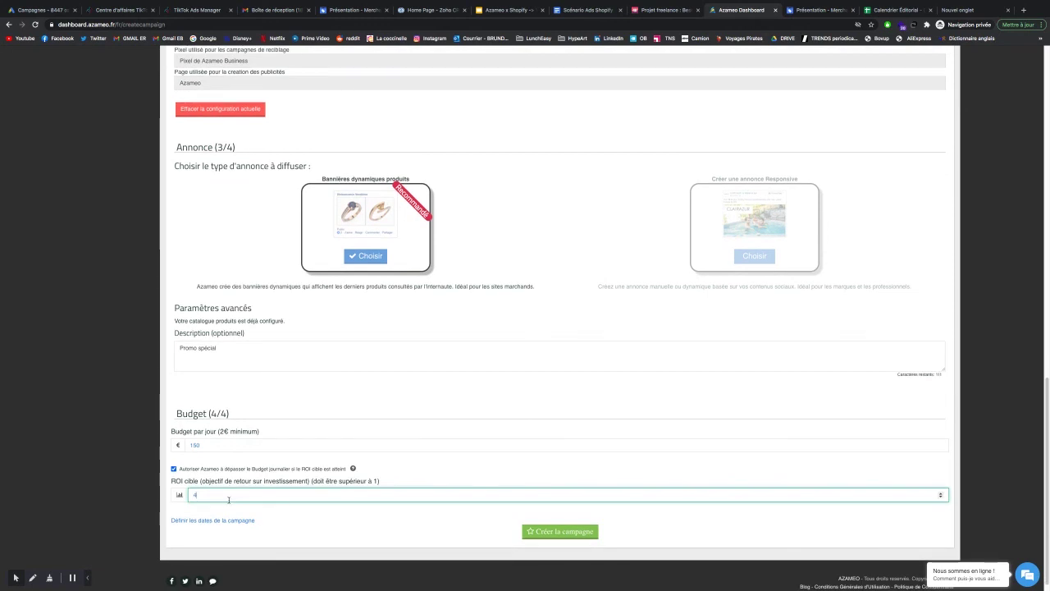